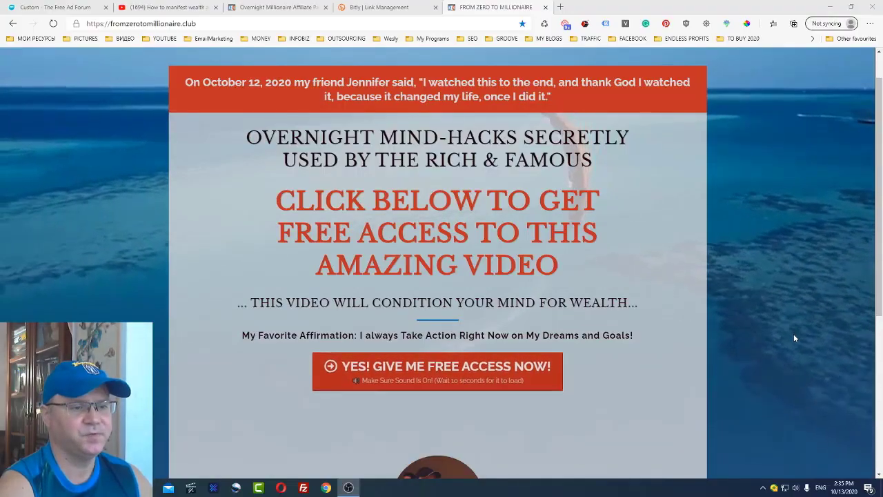
scroll(794, 337, down, 1)
scroll(794, 337, up, 2)
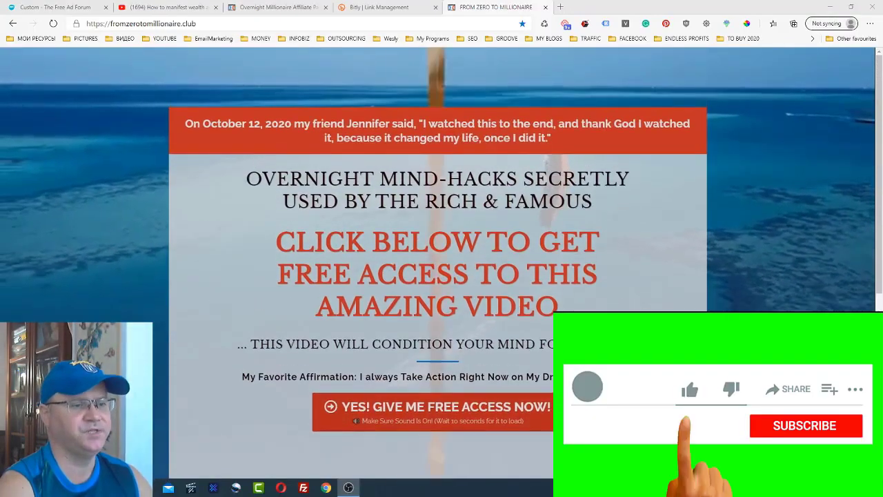
scroll(437, 262, down, 1)
scroll(437, 262, up, 1)
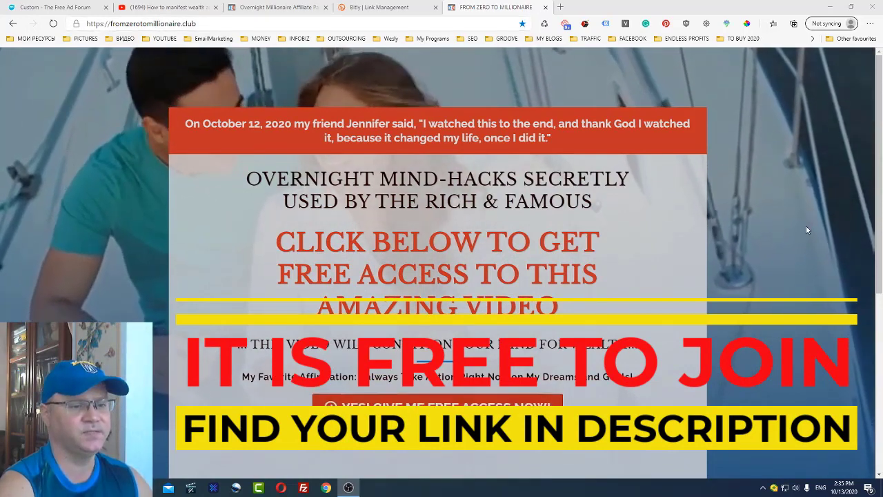
scroll(807, 224, down, 2)
scroll(807, 225, up, 2)
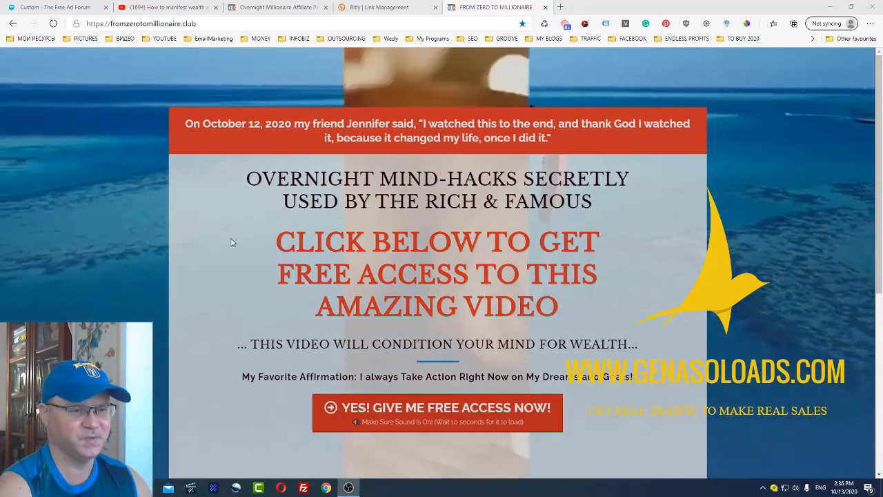
Request free access to the video by filling in the e-mail address in the opt-in form and submitting it.
click(444, 412)
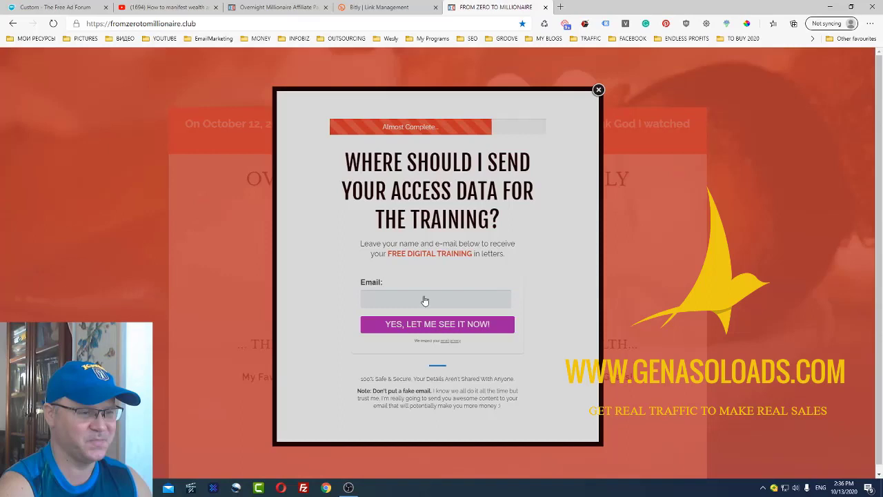
click(424, 300)
click(425, 321)
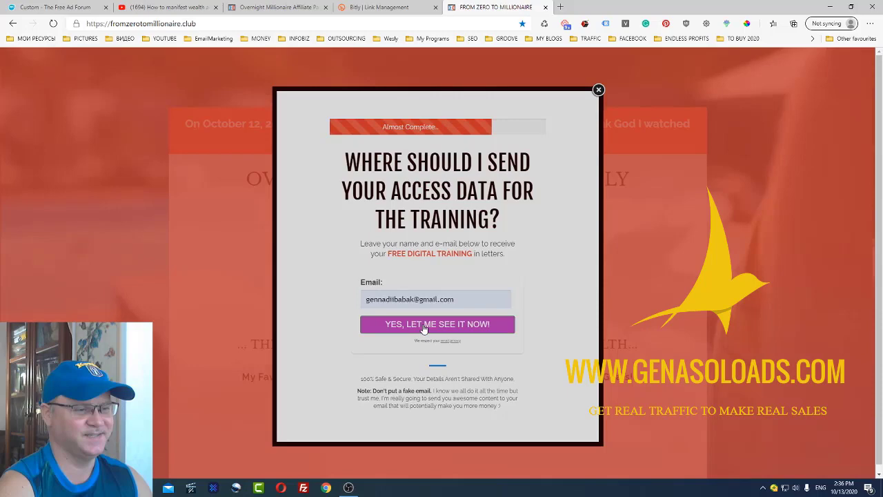
click(425, 325)
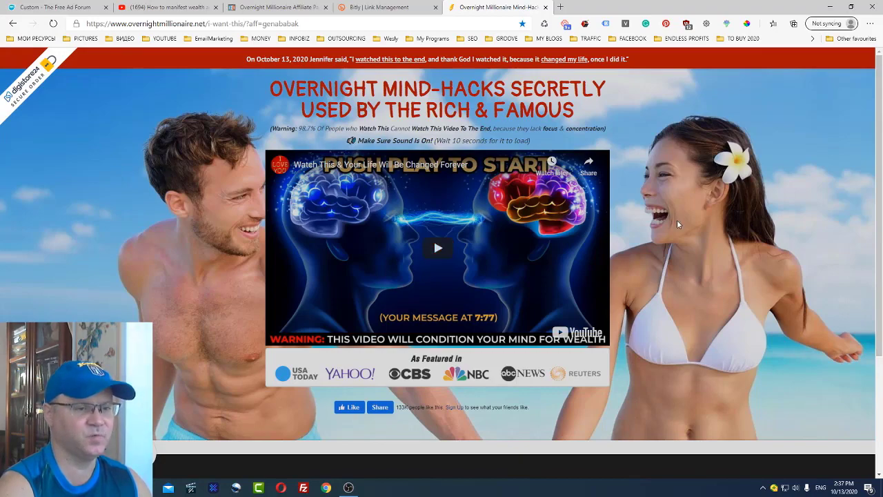
Open the freeadsmaster.com website in a new browser tab.
scroll(678, 224, down, 1)
scroll(677, 223, up, 1)
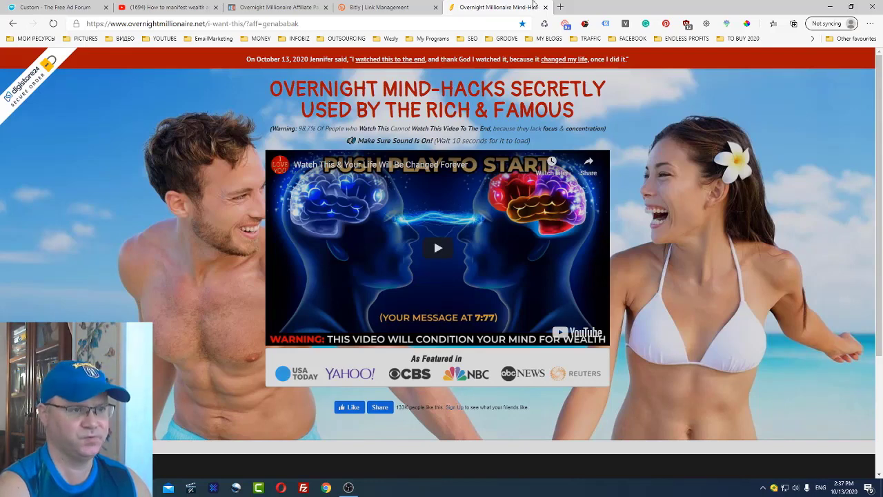
click(559, 7)
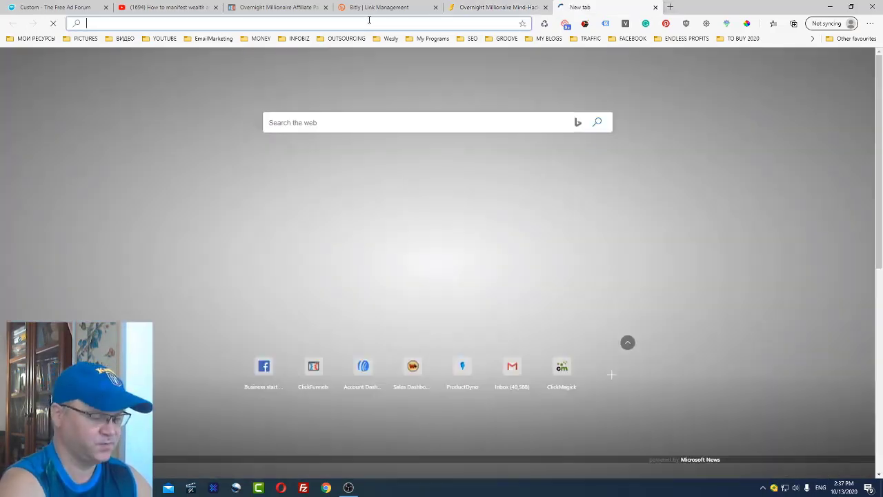
text(free)
key(Return)
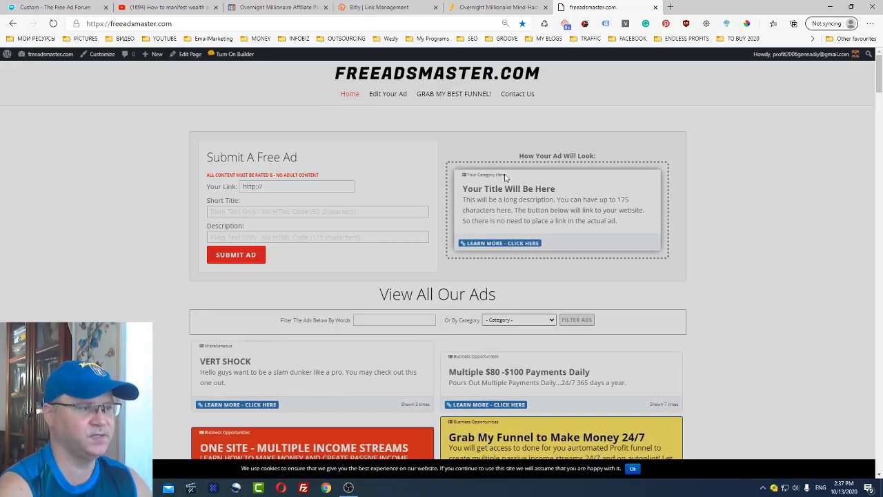
Look through the ads published on freeadsmaster.com, including the highlighted ones and how often each was shown.
scroll(547, 201, down, 2)
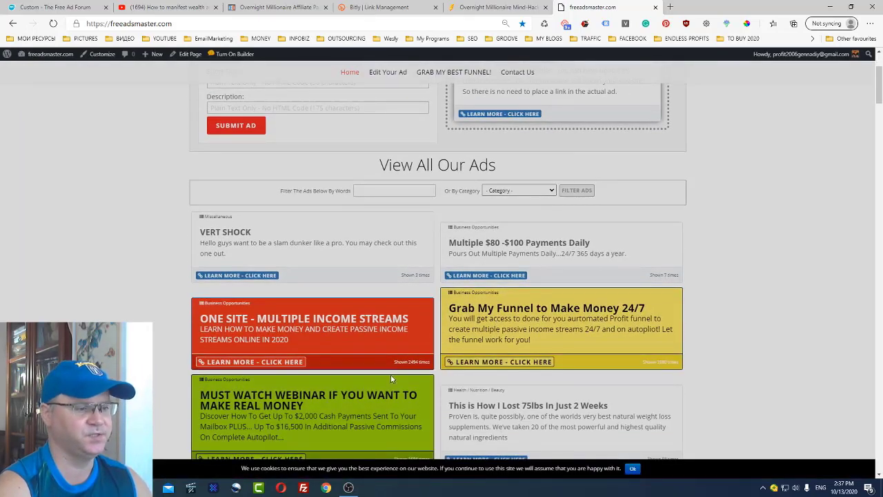
scroll(539, 298, down, 10)
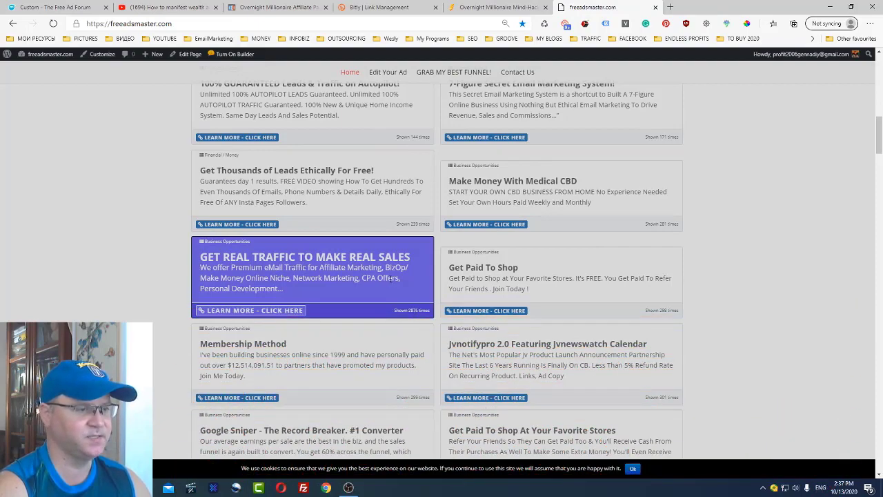
scroll(365, 224, up, 4)
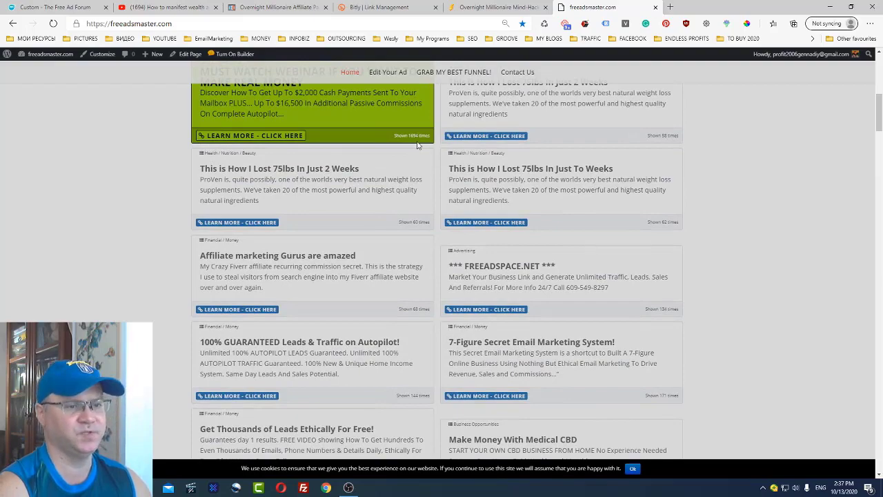
scroll(508, 177, up, 6)
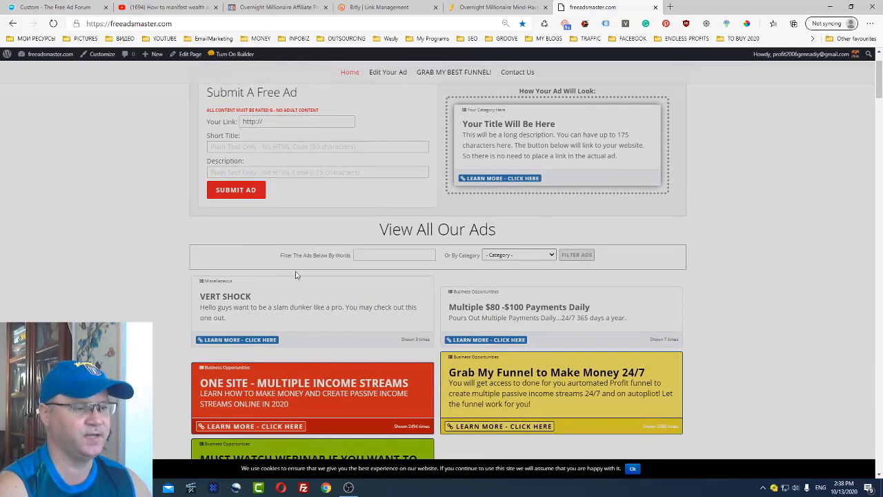
scroll(298, 296, down, 15)
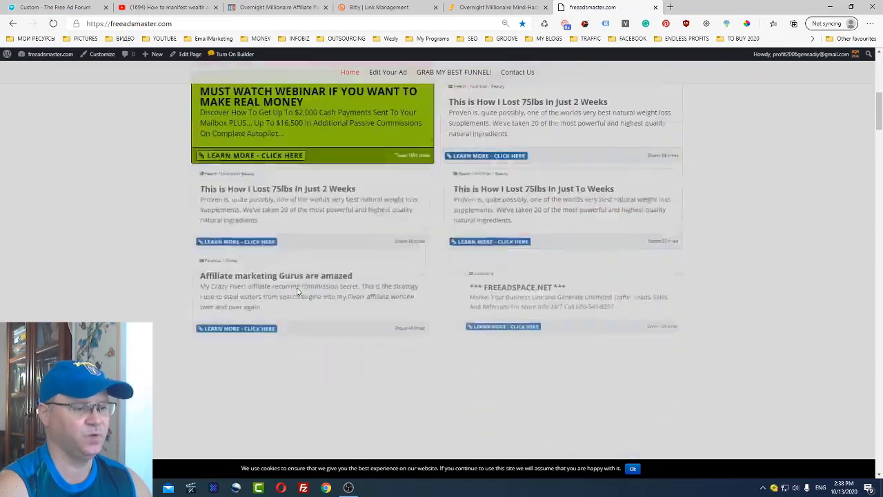
scroll(307, 276, down, 5)
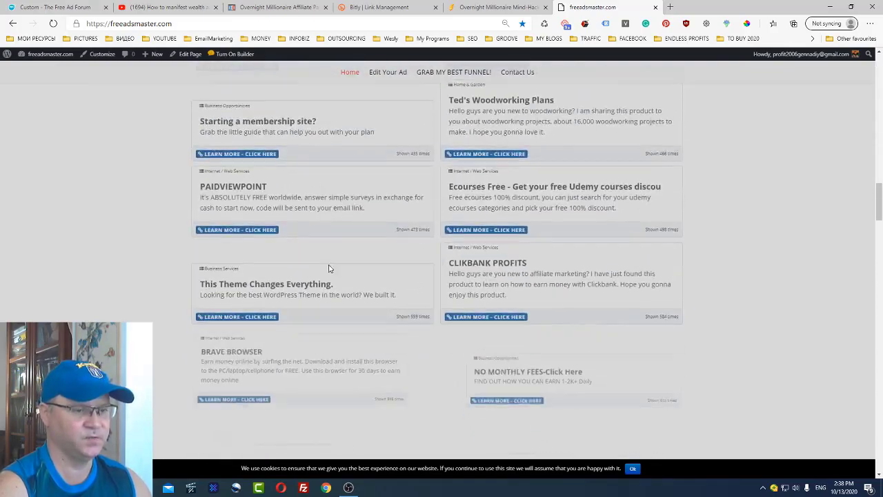
scroll(331, 268, down, 8)
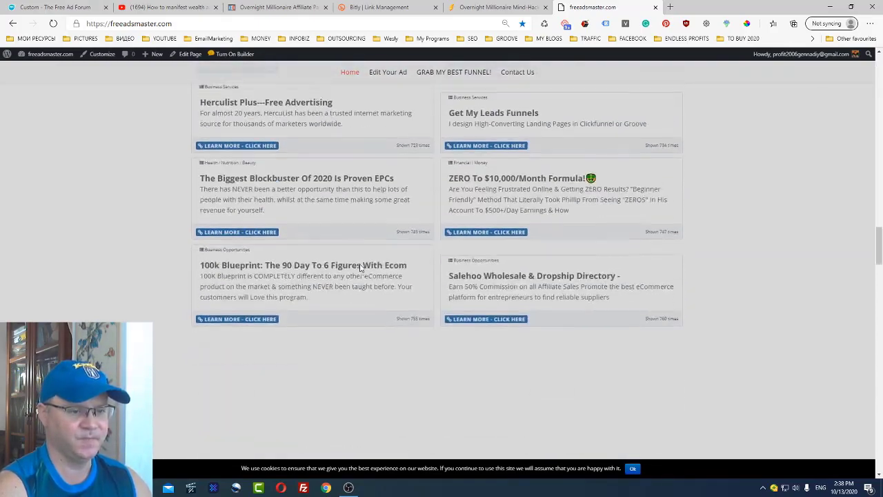
scroll(360, 268, down, 3)
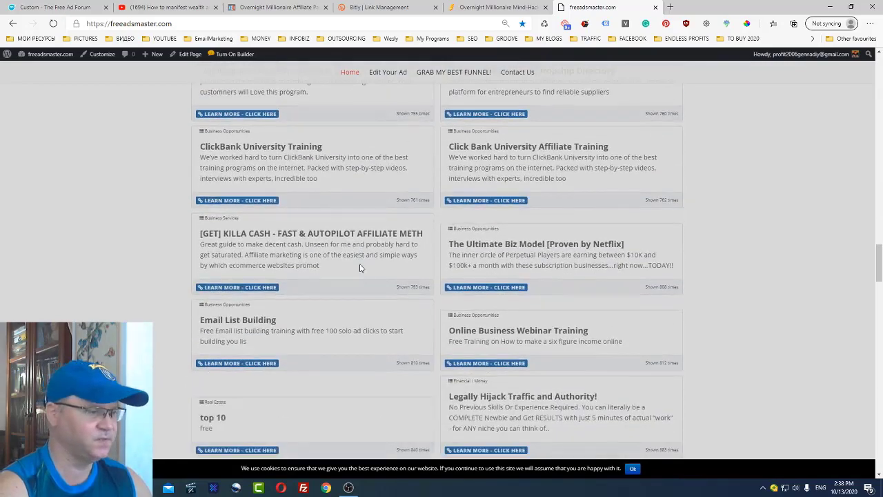
scroll(354, 269, down, 5)
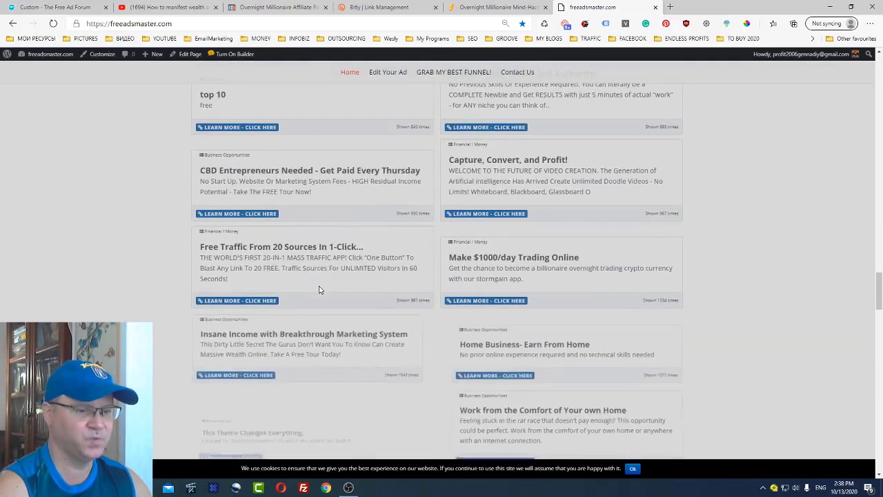
scroll(318, 289, down, 2)
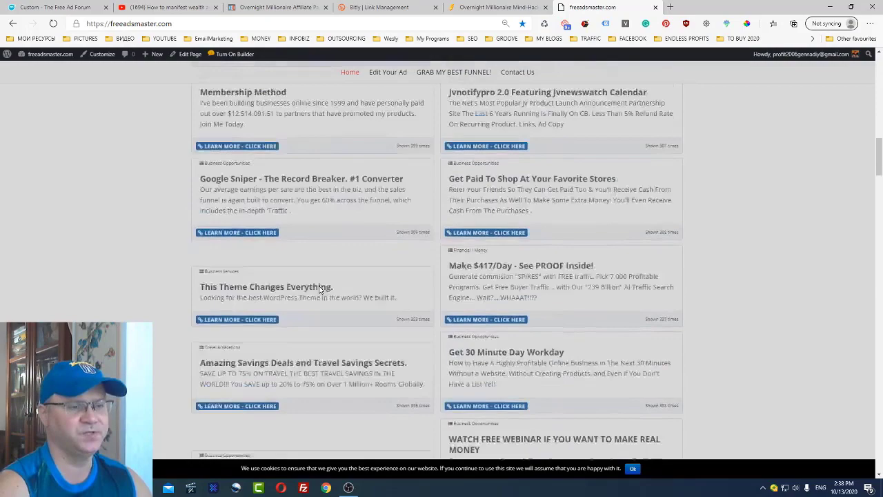
scroll(319, 289, up, 12)
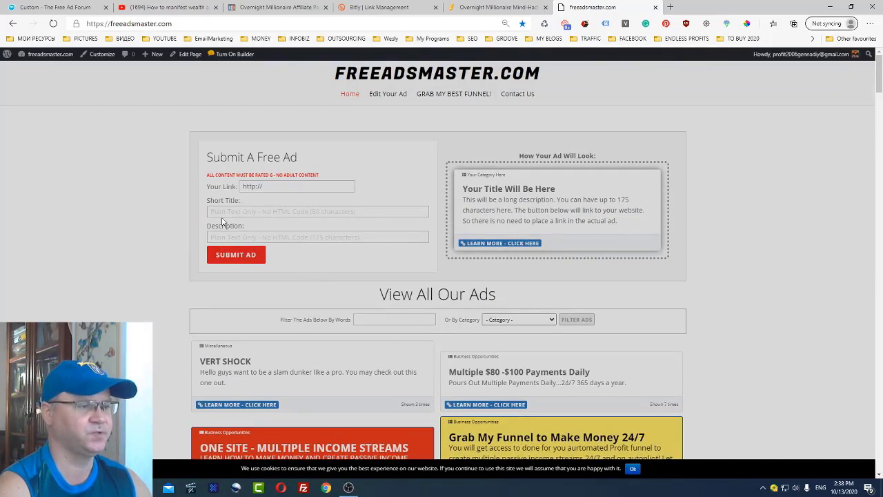
Check the free ad submission form and the code entry and submission section at the end of the page.
click(261, 254)
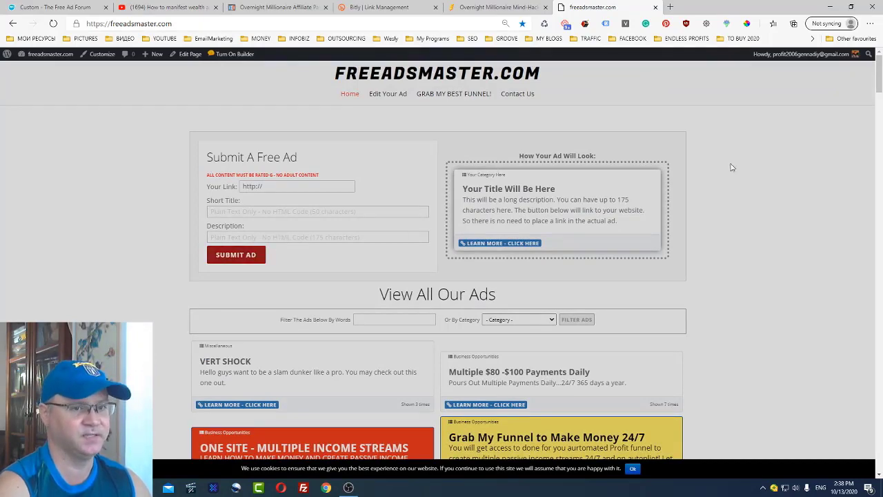
drag(879, 76, 853, 411)
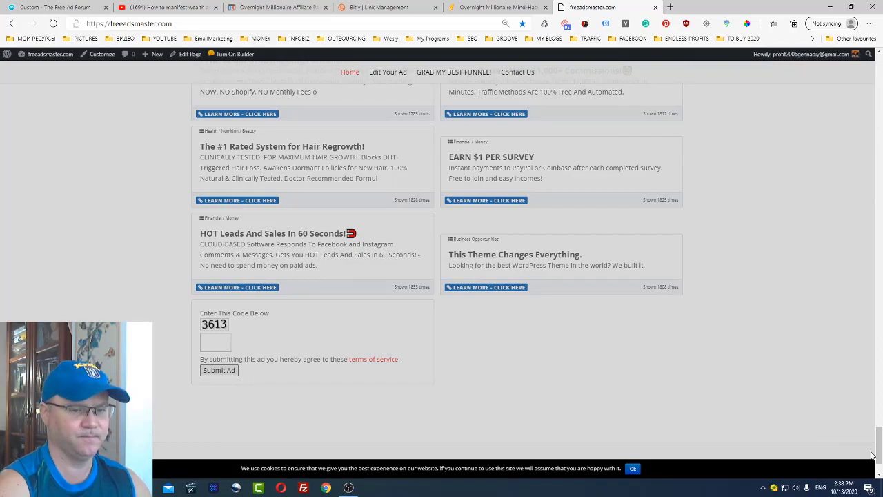
scroll(879, 449, up, 1)
drag(879, 449, 879, 96)
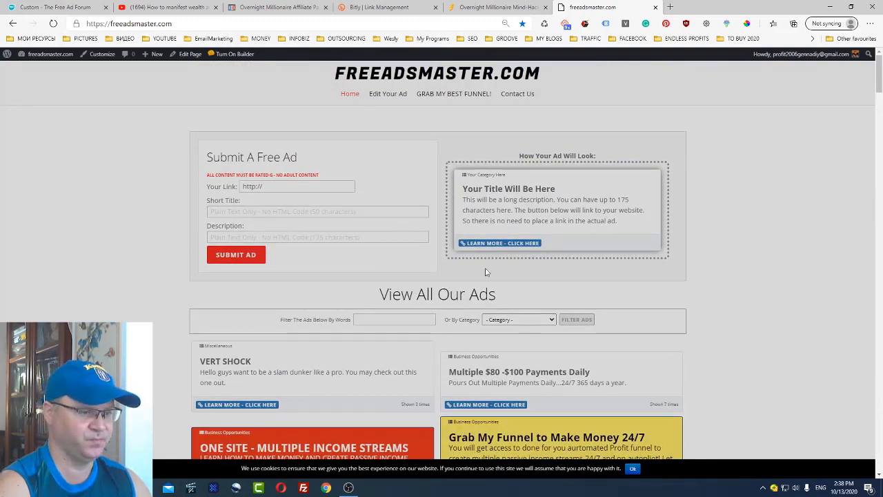
Review the available ad categories in the category filter and close the list without choosing one.
click(547, 320)
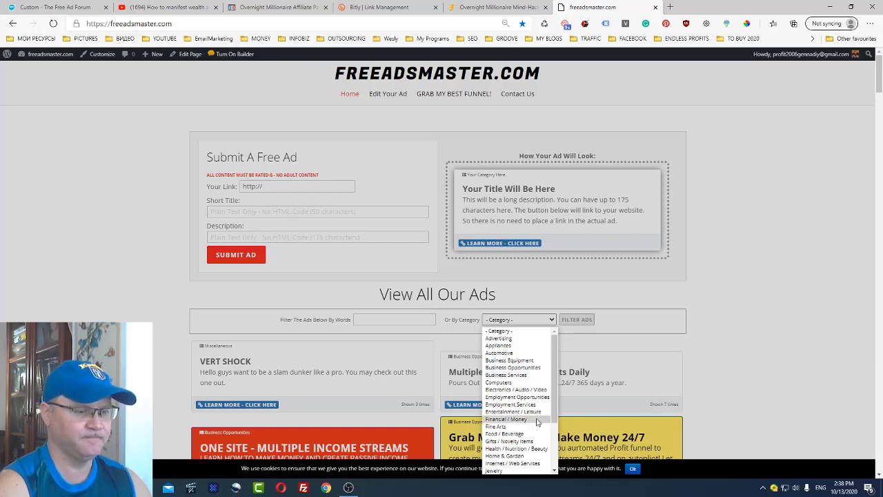
scroll(537, 422, down, 3)
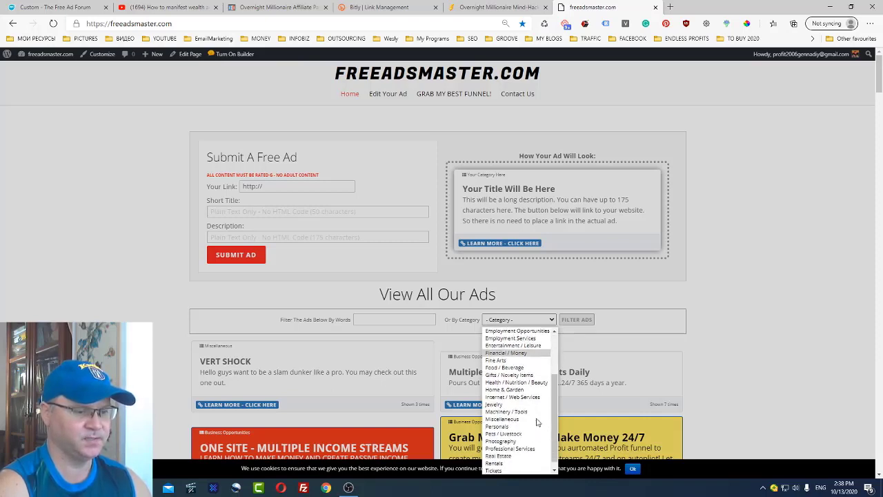
scroll(538, 422, up, 3)
click(750, 261)
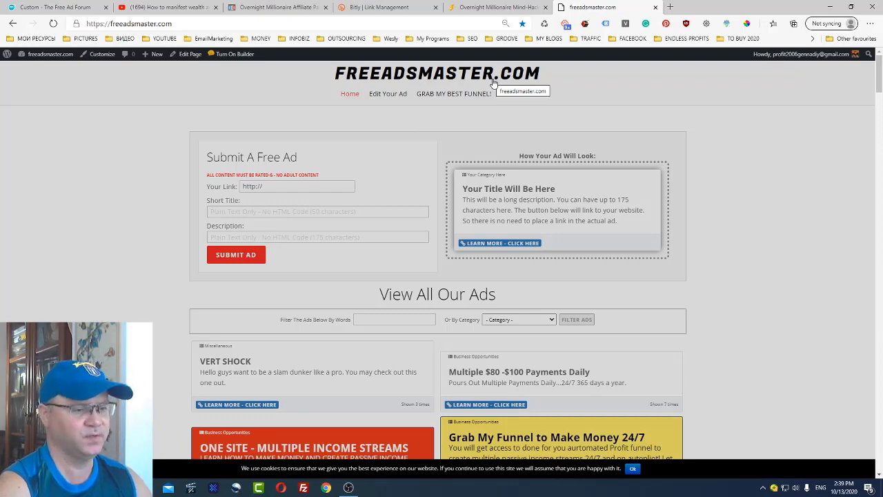
View the website linked from the "Multiple $80 -$100 Payments Daily" ad, pause its video and return to freeadsmaster.com.
scroll(493, 83, down, 2)
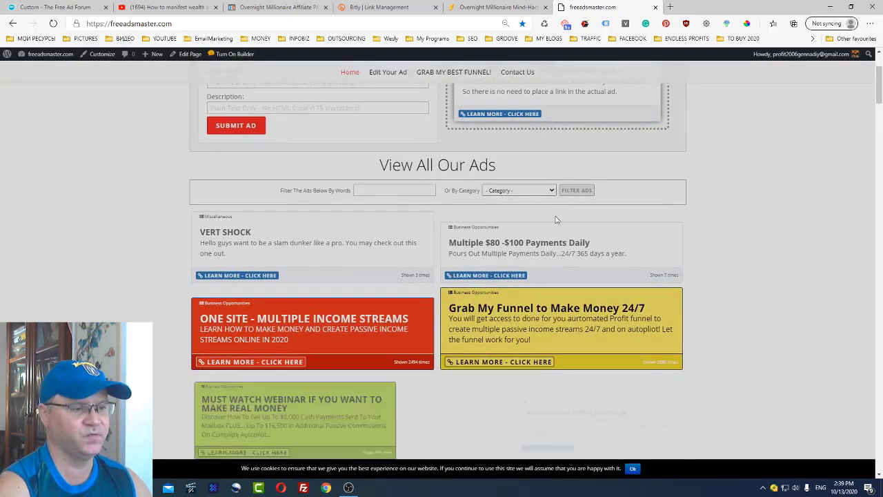
click(473, 277)
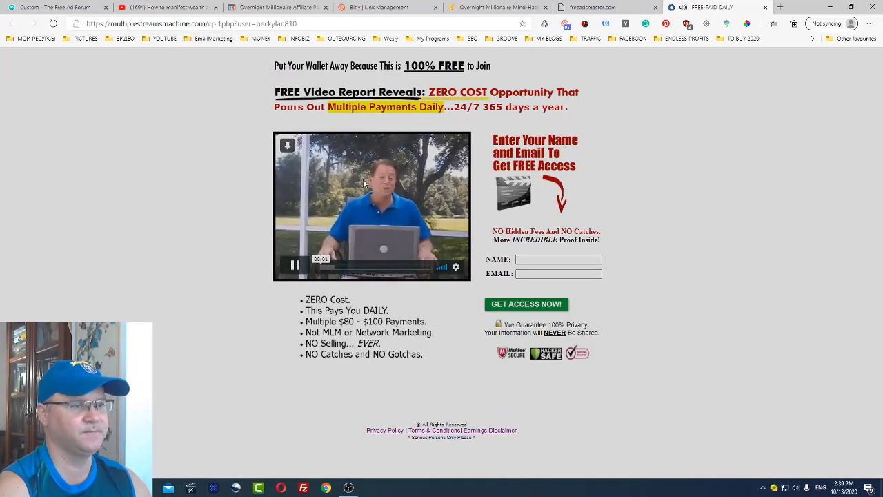
click(295, 265)
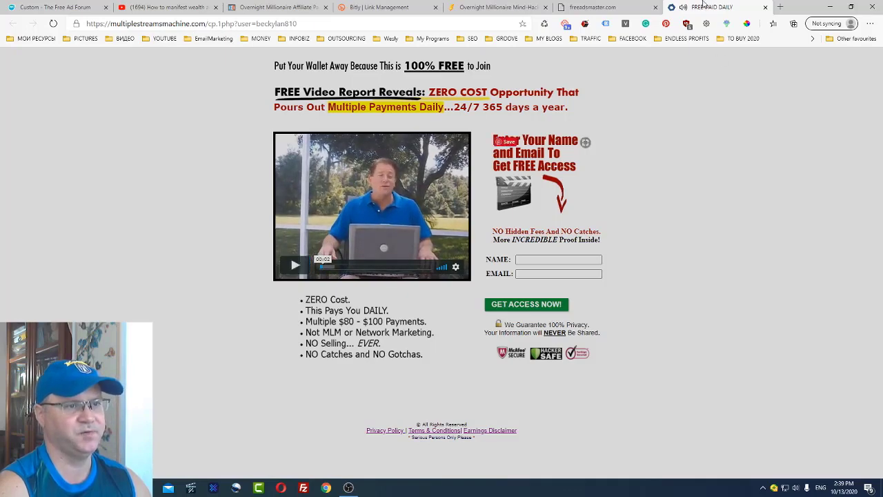
click(616, 8)
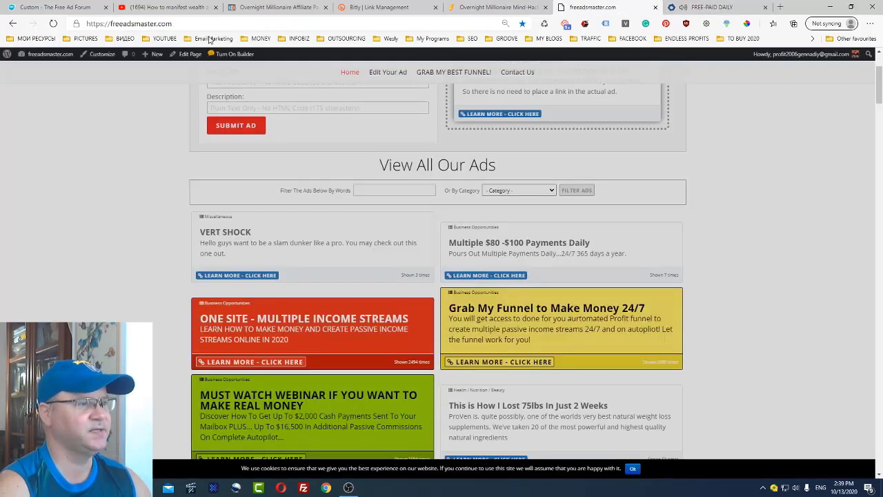
Switch to The Free Ad Forum, review the paid upgrade options and open the "FROM ZERO TO MILLIONAIRE" ad in a new tab.
click(69, 10)
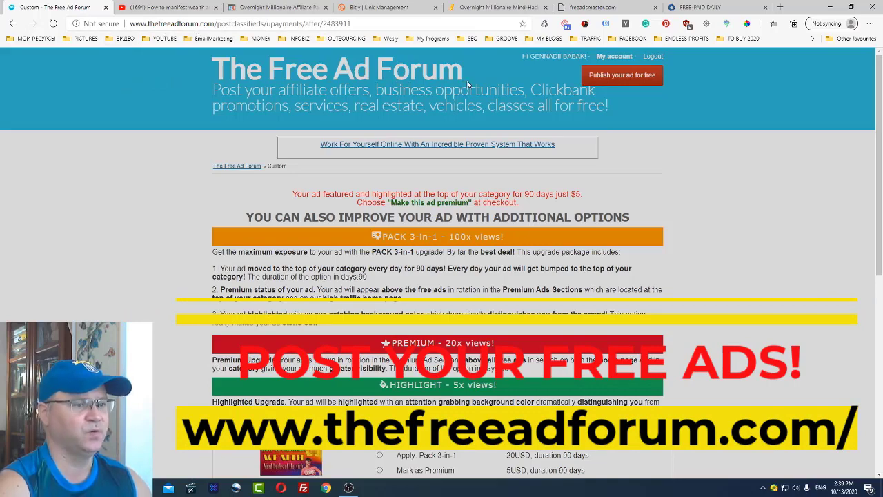
scroll(653, 136, down, 2)
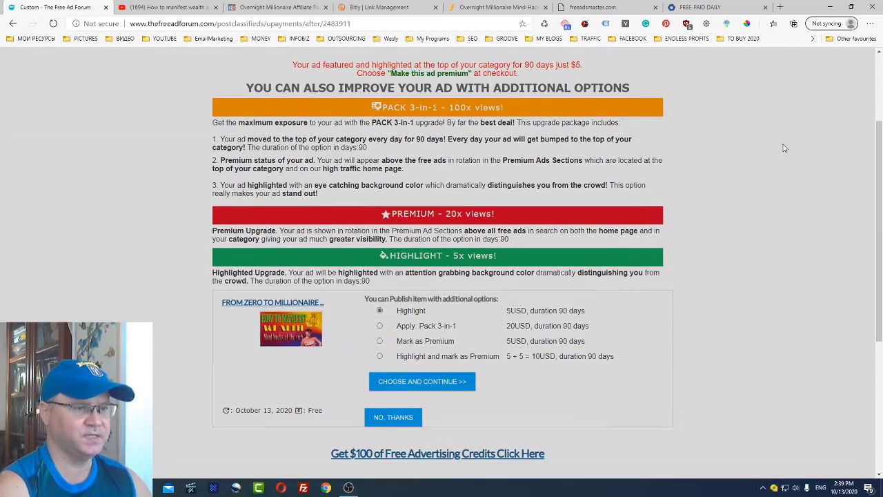
scroll(786, 141, up, 1)
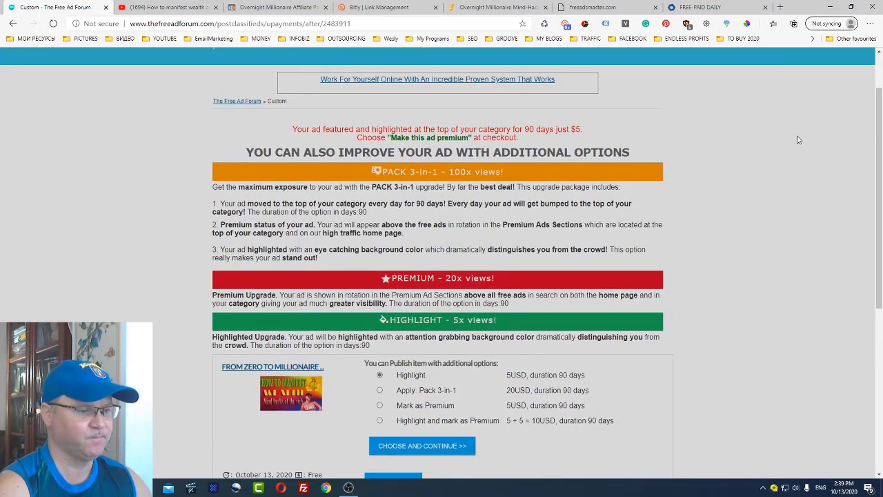
scroll(798, 140, down, 1)
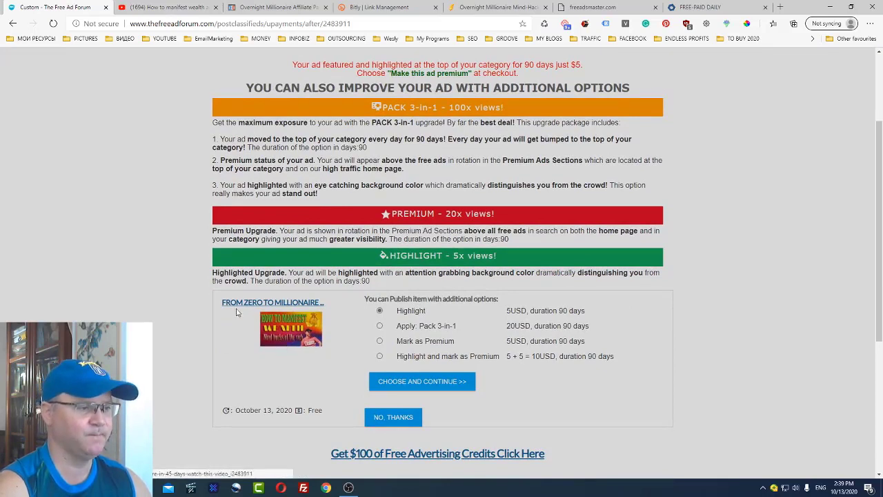
right_click(276, 303)
click(304, 310)
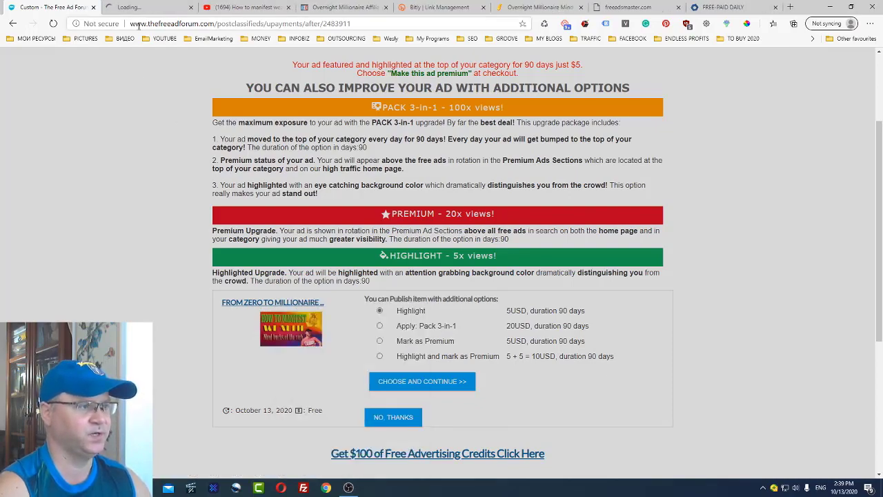
Switch to the opened "From Zero to Millionaire in 45 Days" ad and review its title, images, description, website link, keywords and Facebook link.
key(ctrl+Tab)
scroll(672, 214, down, 3)
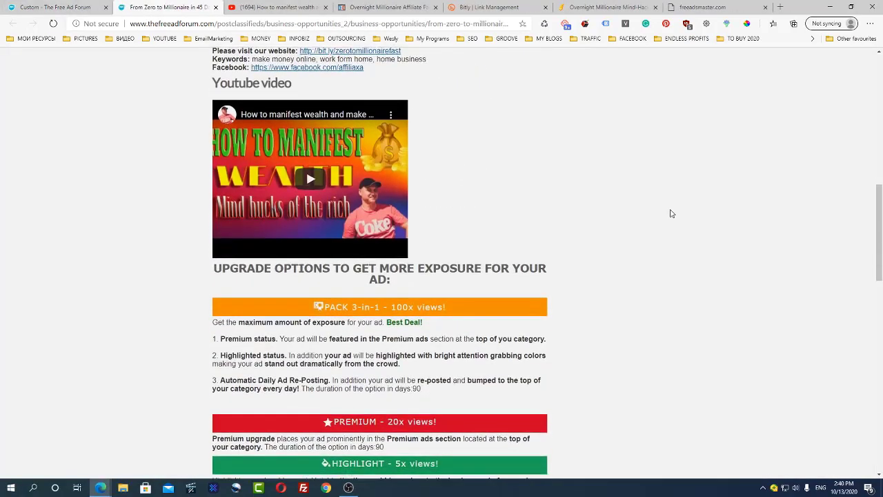
scroll(671, 214, down, 1)
scroll(671, 214, up, 7)
scroll(671, 214, up, 2)
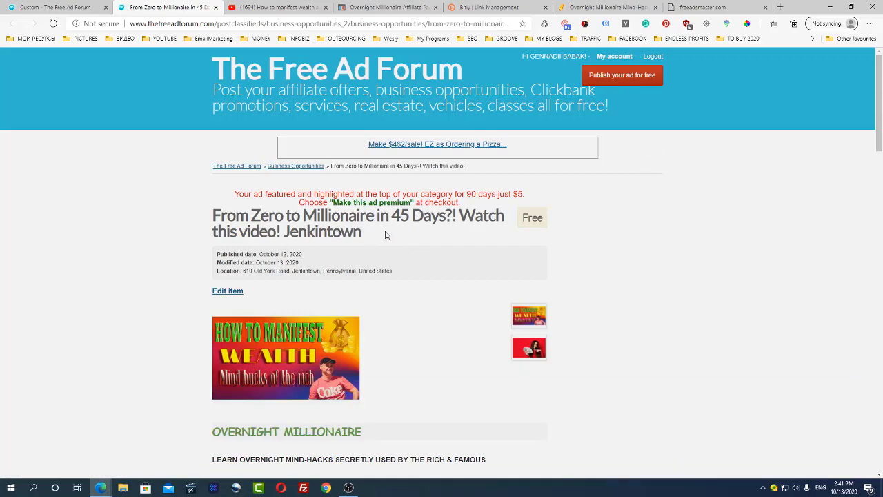
scroll(410, 244, down, 3)
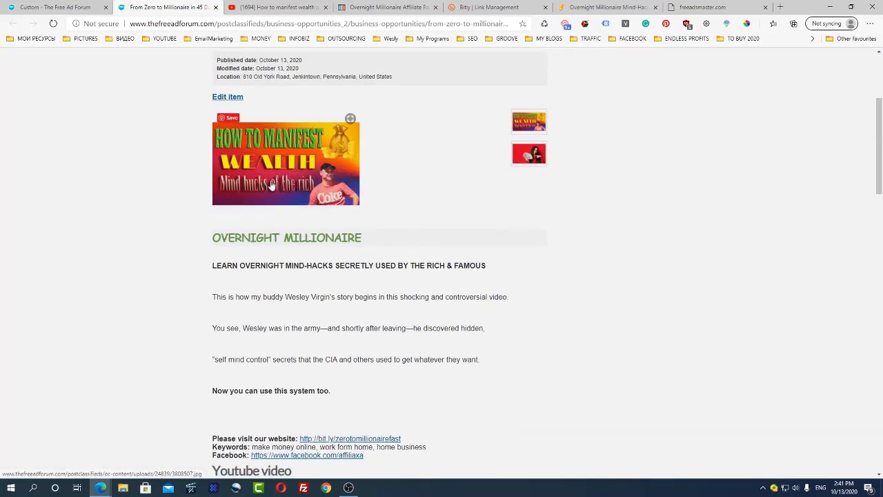
scroll(380, 177, down, 2)
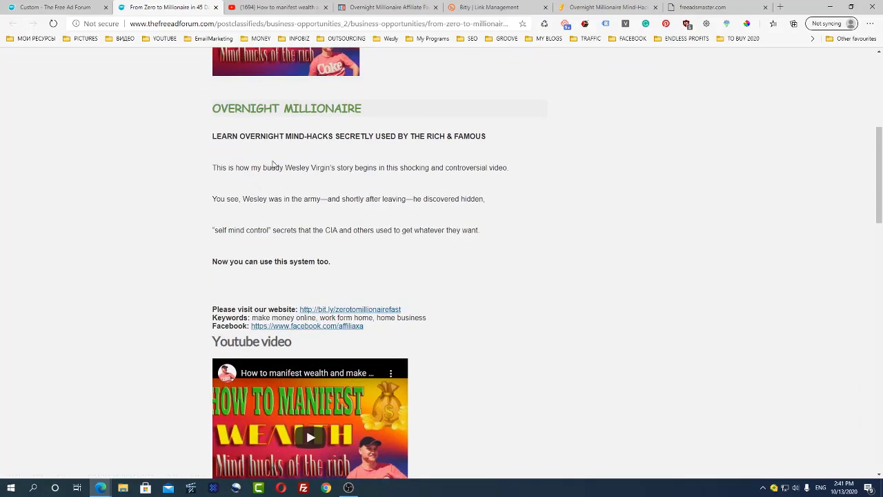
scroll(522, 195, down, 1)
scroll(523, 194, down, 1)
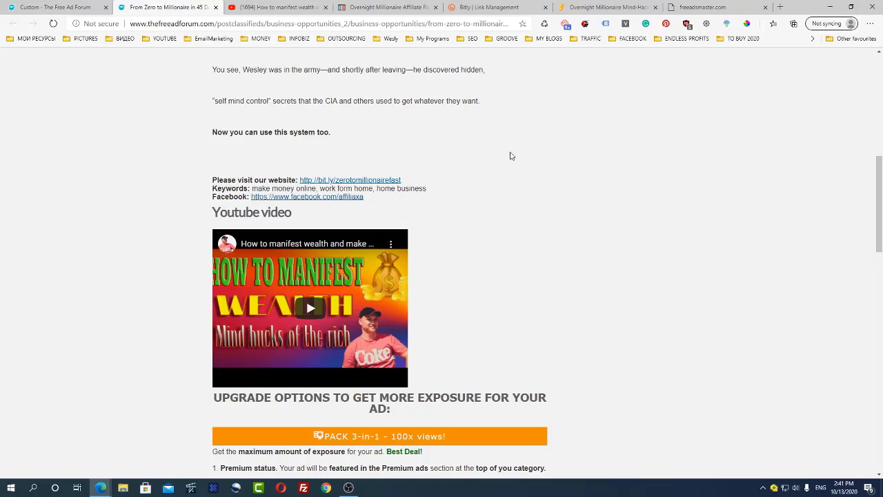
scroll(601, 169, down, 2)
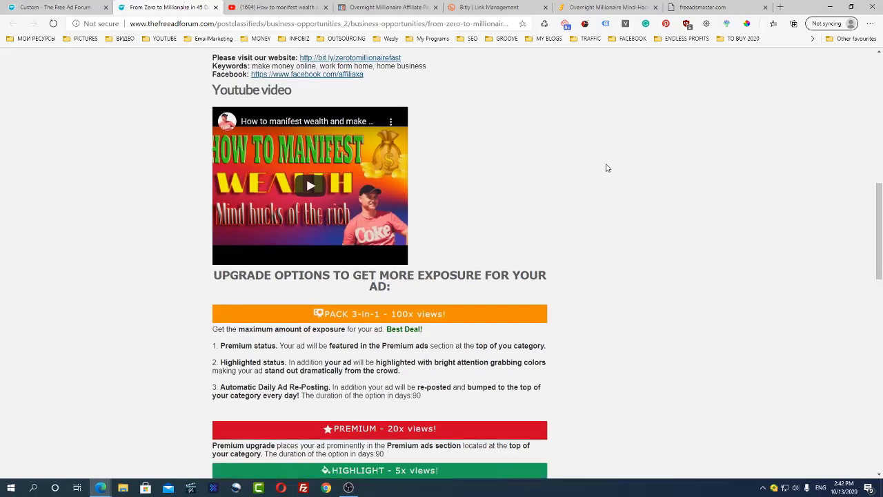
scroll(621, 164, up, 2)
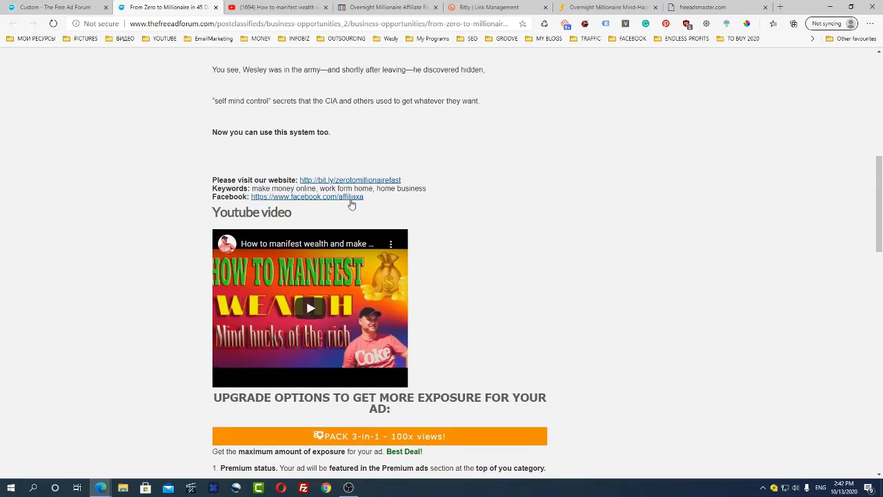
Examine the ad's embedded YouTube video and the paid upgrade options listed below it.
scroll(640, 229, down, 1)
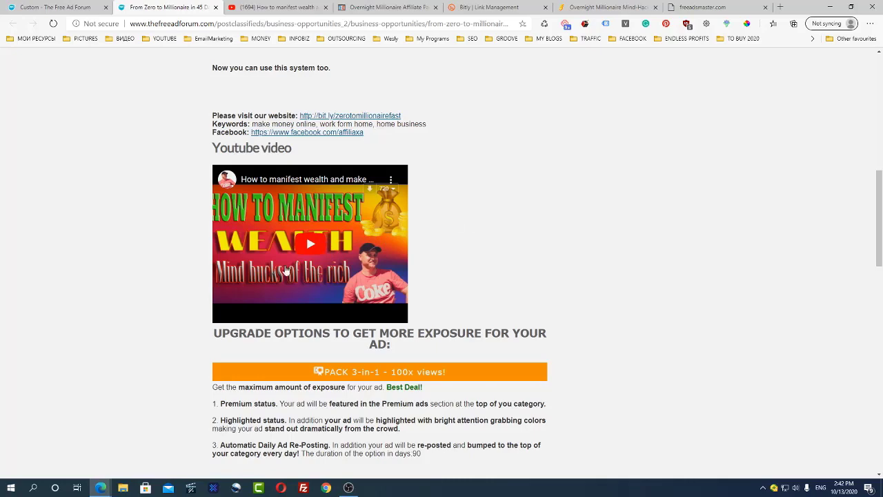
scroll(575, 241, down, 1)
scroll(678, 203, down, 2)
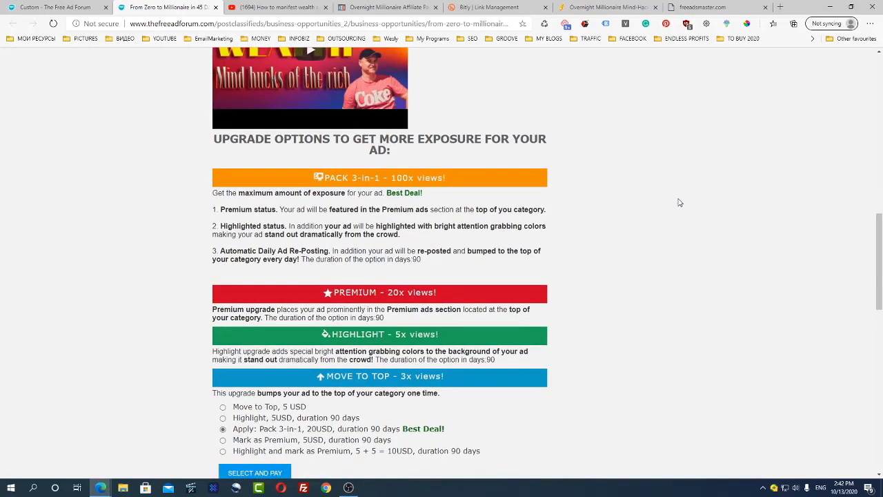
scroll(678, 203, down, 1)
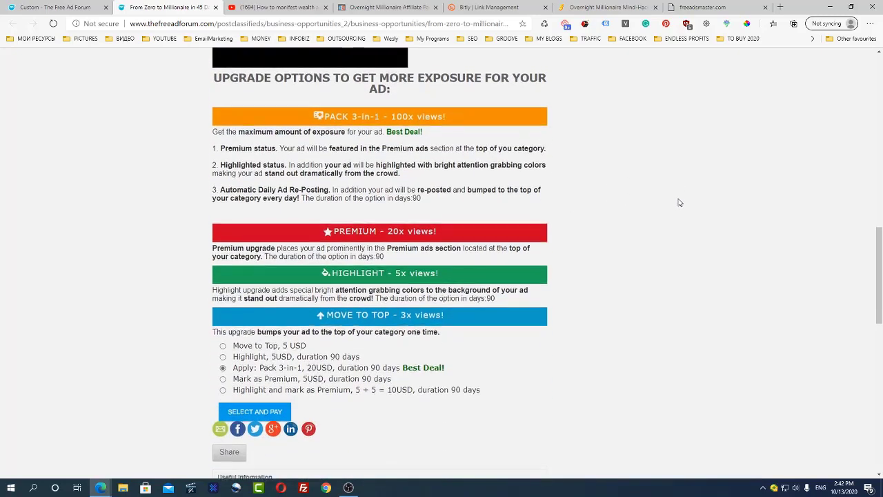
scroll(679, 202, up, 2)
scroll(678, 203, up, 1)
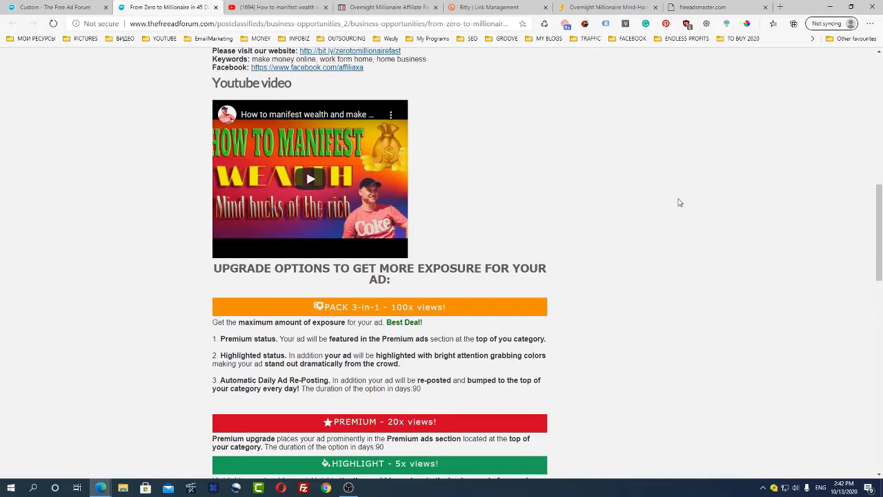
scroll(680, 203, down, 1)
scroll(680, 203, up, 8)
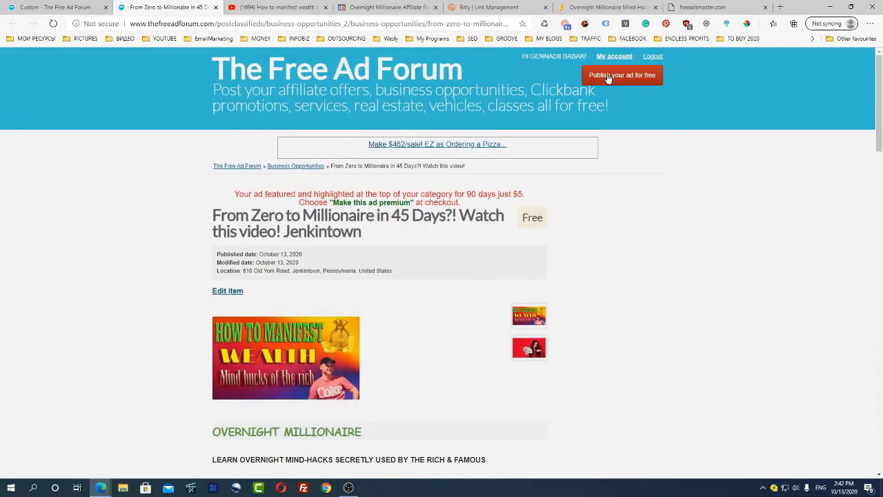
Open the form for publishing a free ad in a new tab and switch to it.
right_click(607, 75)
click(632, 83)
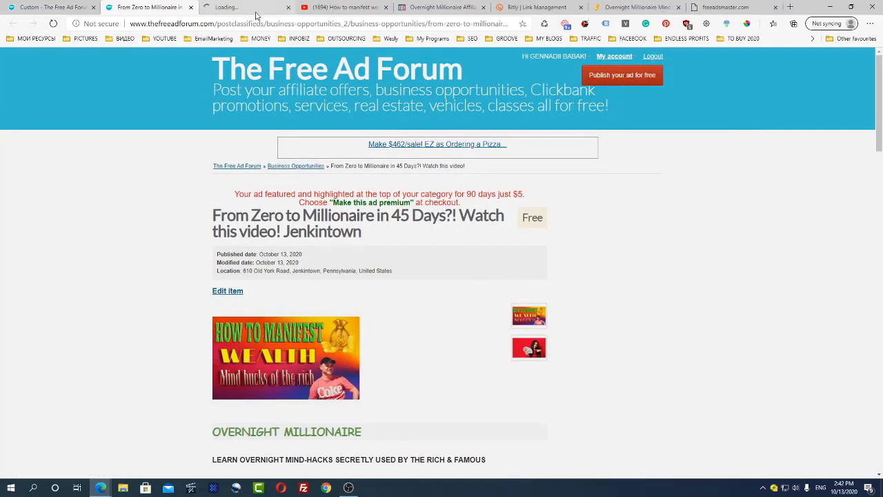
click(242, 8)
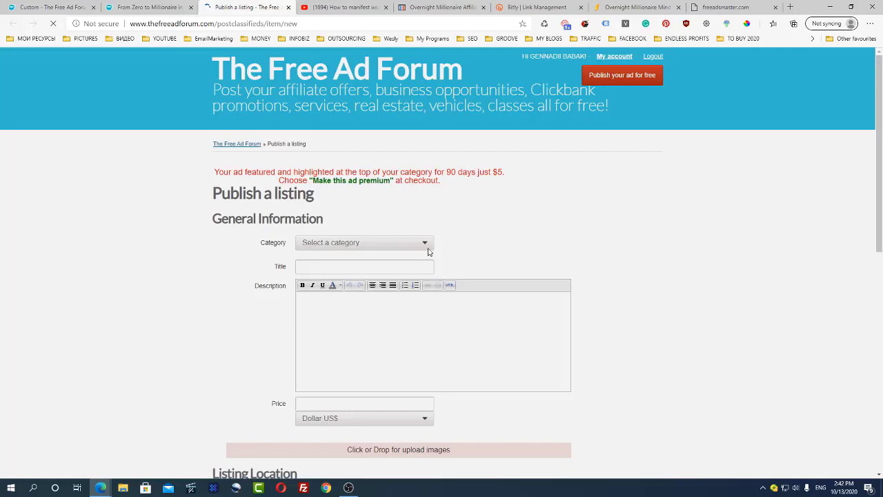
Look through the listing categories and set the category to Work From Home.
click(425, 265)
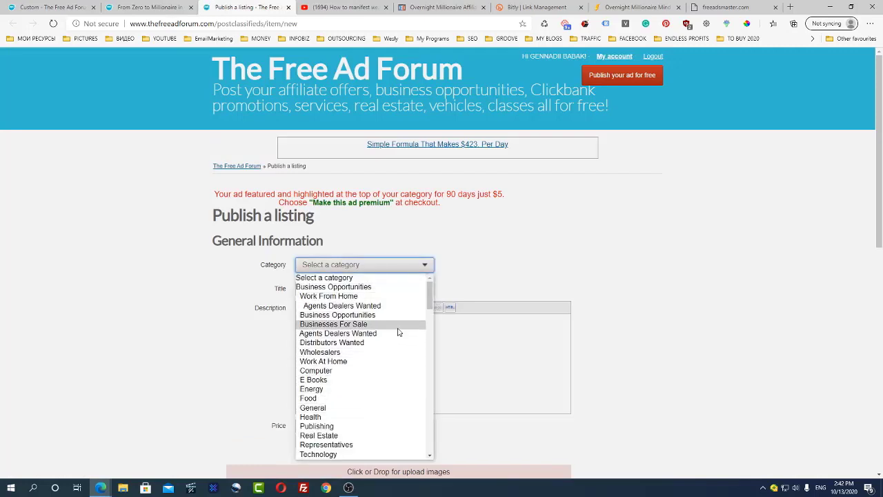
scroll(396, 345, down, 4)
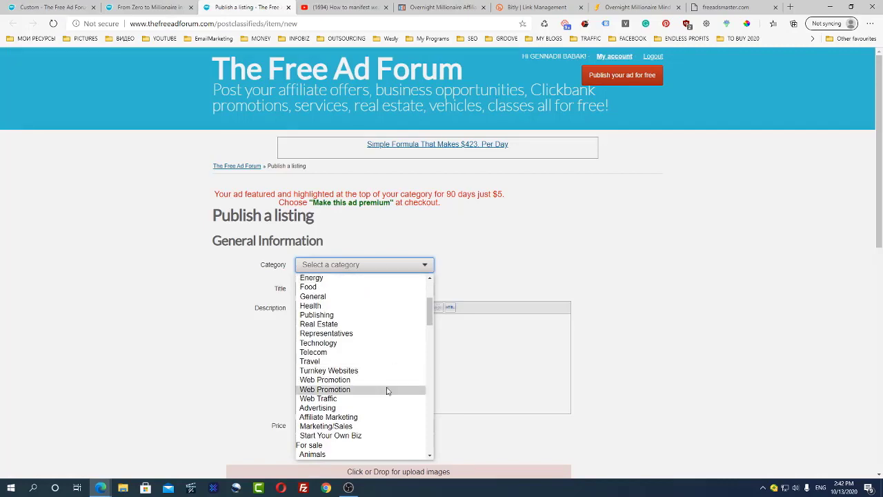
scroll(385, 388, up, 4)
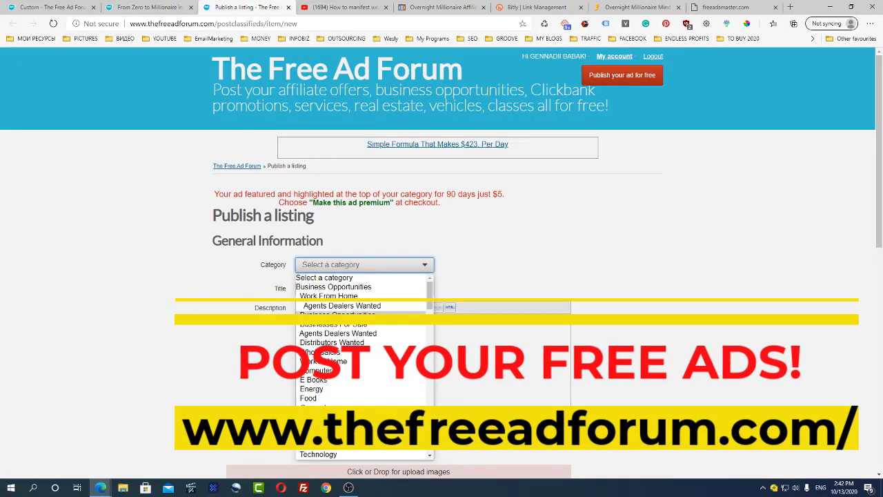
click(391, 297)
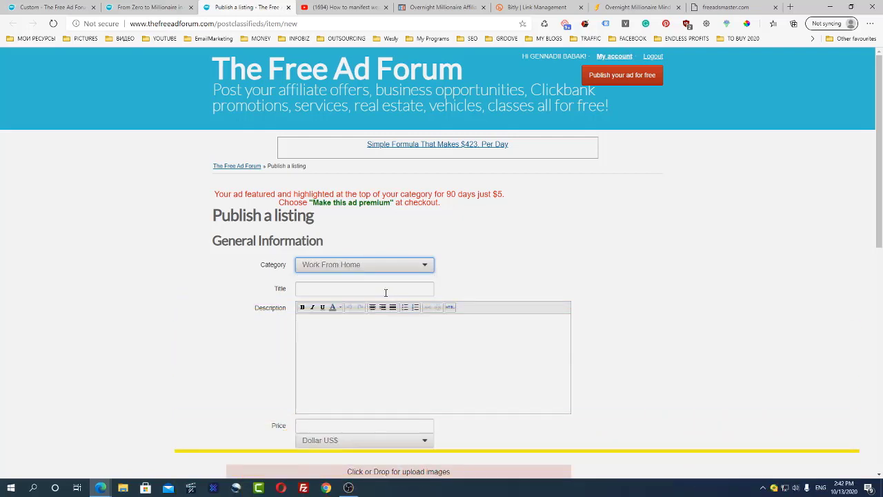
Title the listing "From Zero to Millionaire in 45 Days?! Watch this video!" and fill the description with the "LEARN OVERNIGHT MIND-HACKS" ad text.
click(407, 289)
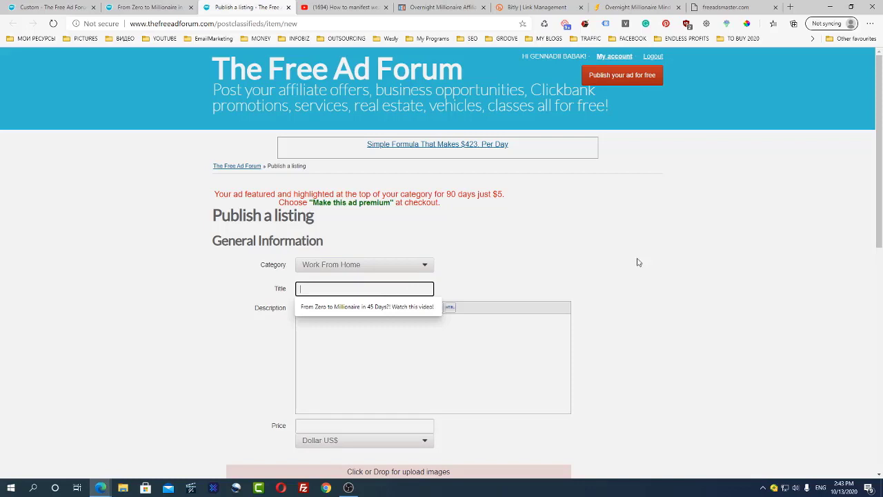
click(412, 308)
click(377, 335)
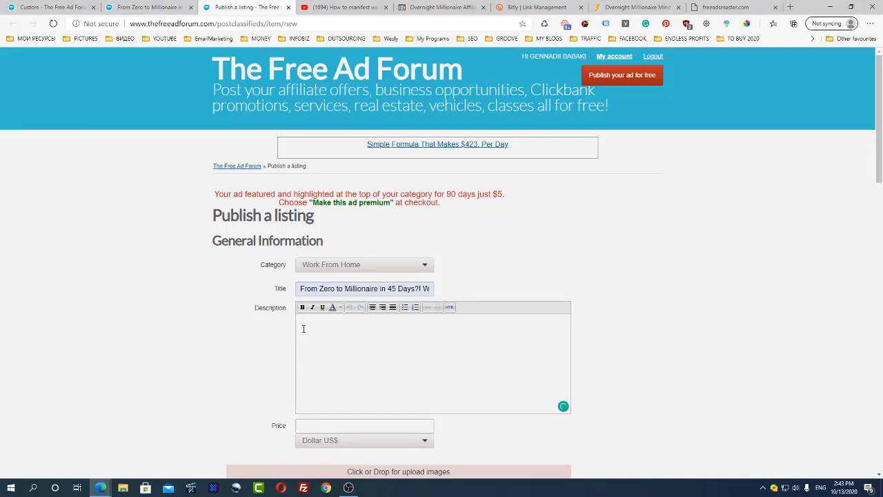
text(LEARN OVERNIGHT MIND-HACKS SECRETLY USED BY THE RICH & FAMOUS This is how my buddy Wesley Virgin's story begins in this shocking and controversial video. You see, Wesley was in the army—and shortly after leaving—he discovered hidden, "self mind control" secrets that the CIA and others used to get whatever they want. Now you can use this system too.)
Make the description's headline and its closing line "Now you can use this system too." bold.
scroll(345, 349, down, 3)
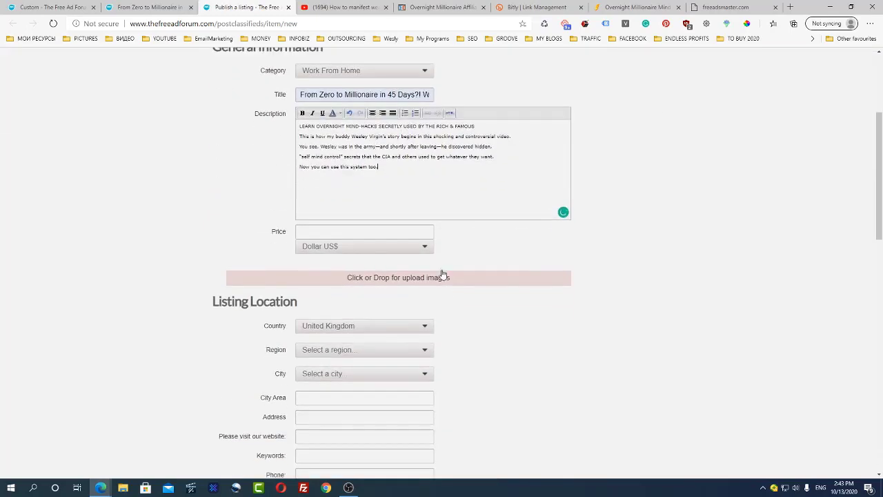
triple_click(385, 126)
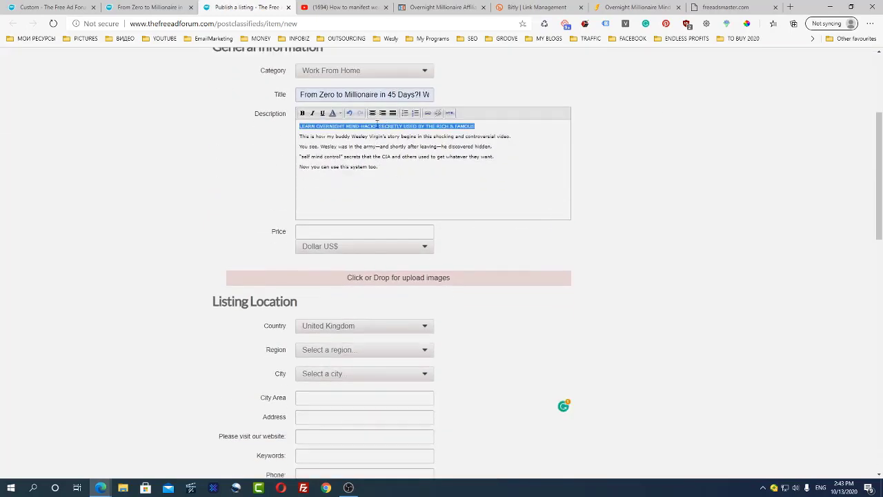
click(302, 113)
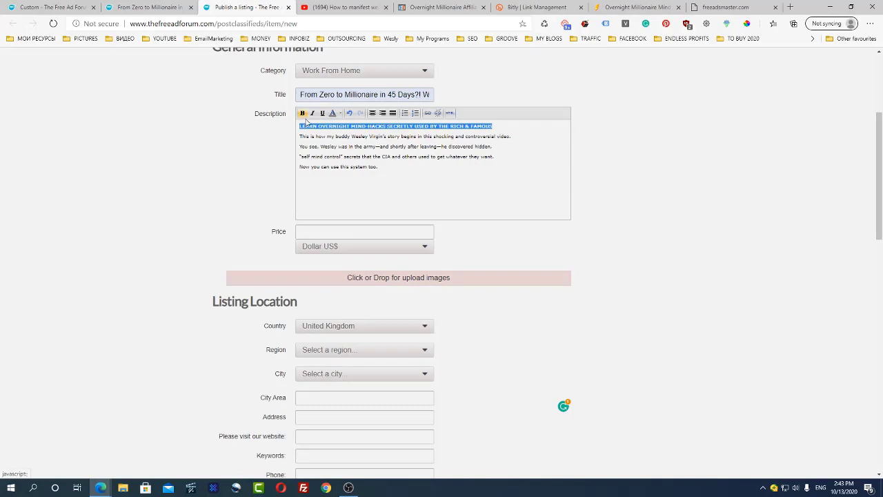
click(337, 145)
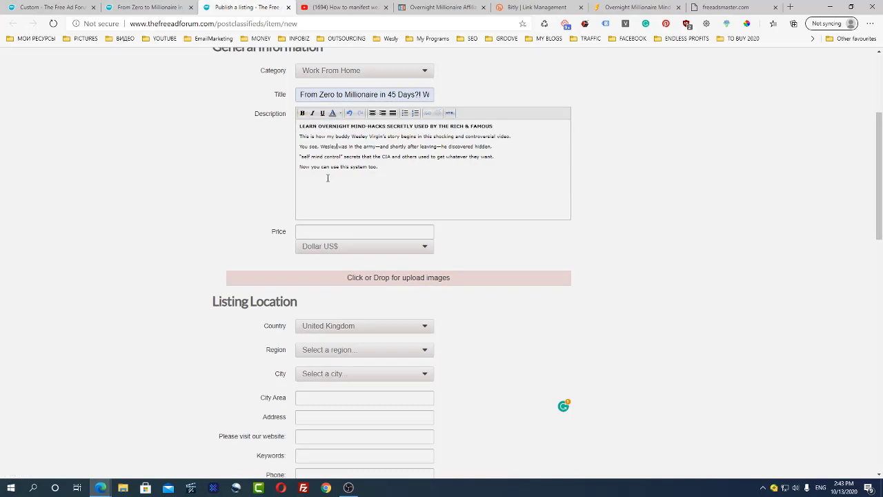
triple_click(329, 168)
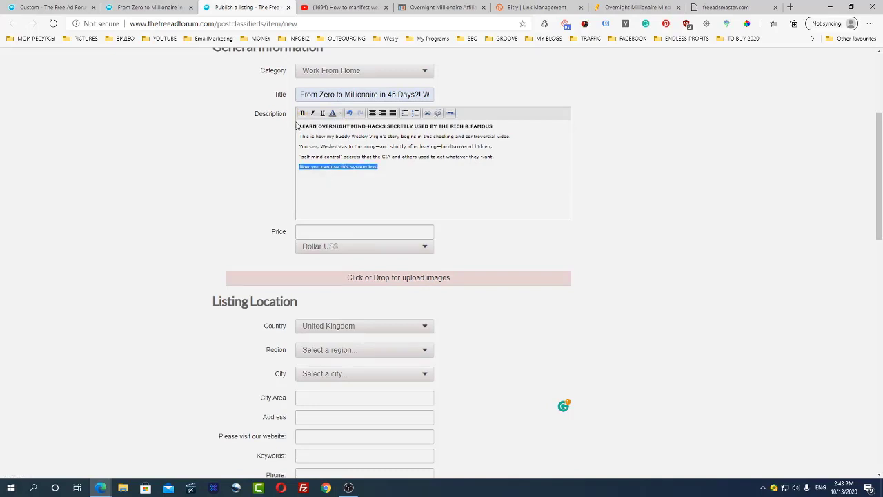
Set the listing's country to United States.
scroll(456, 187, down, 3)
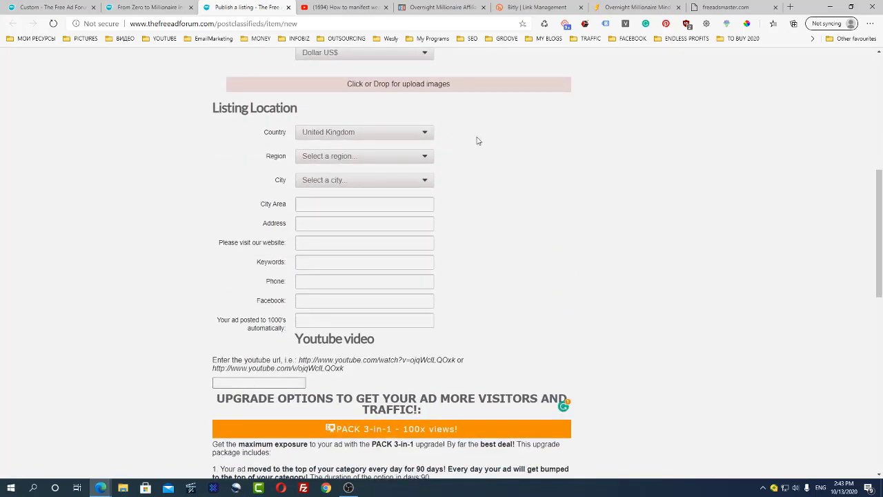
click(424, 136)
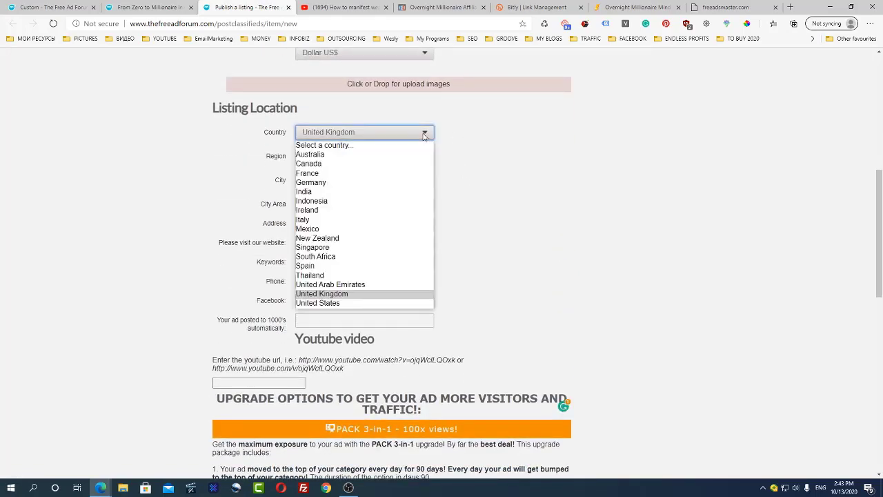
click(361, 304)
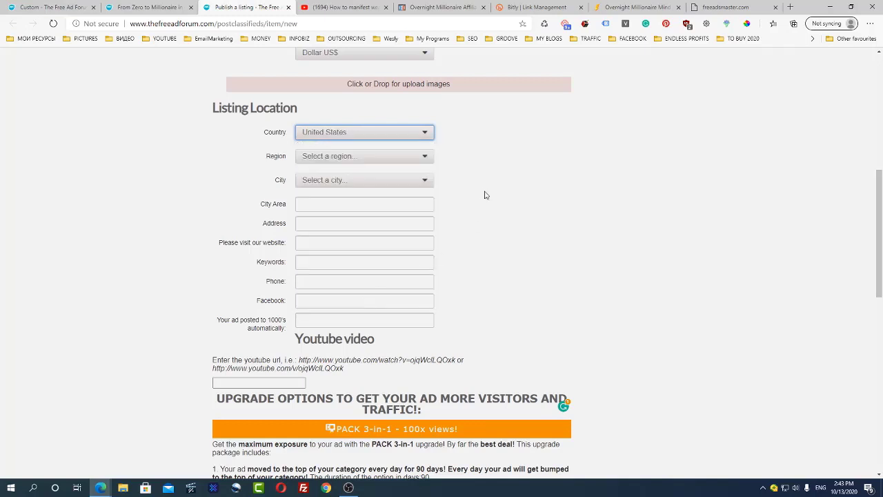
Review the remaining listing fields and upgrade options, and choose to submit a free ad without extra exposure.
scroll(572, 216, down, 1)
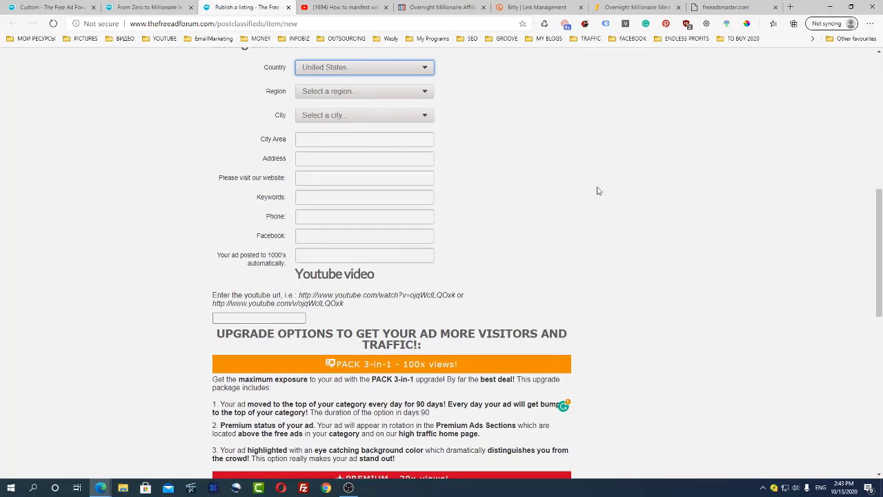
scroll(687, 233, down, 1)
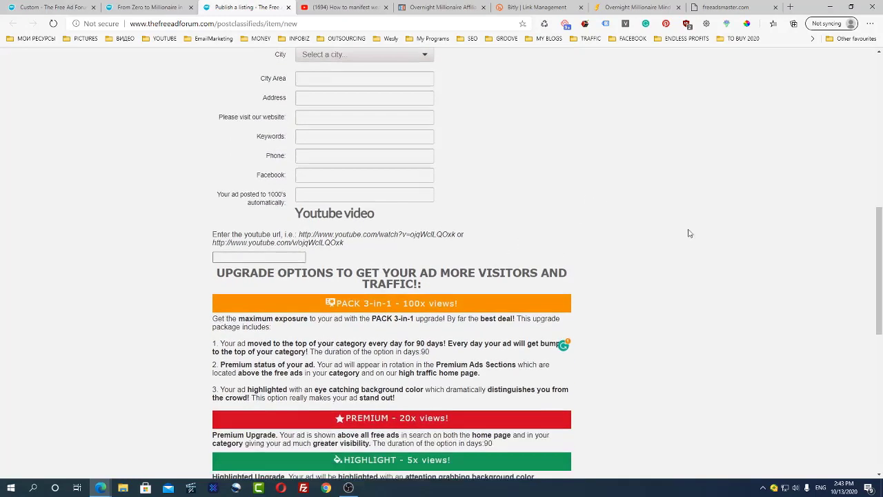
scroll(735, 233, down, 5)
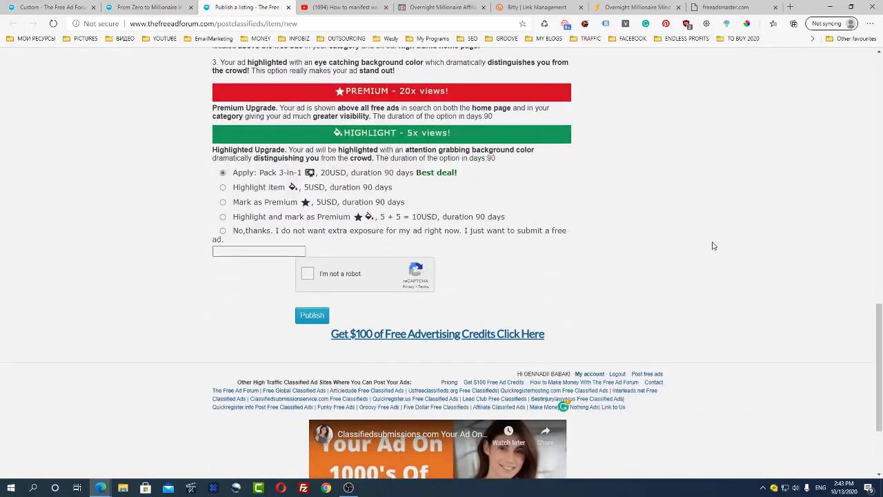
scroll(615, 159, up, 7)
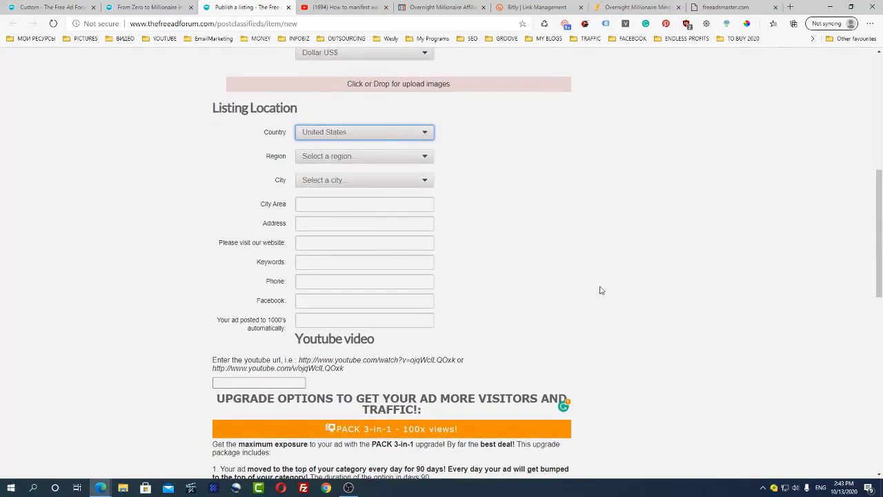
scroll(600, 291, down, 4)
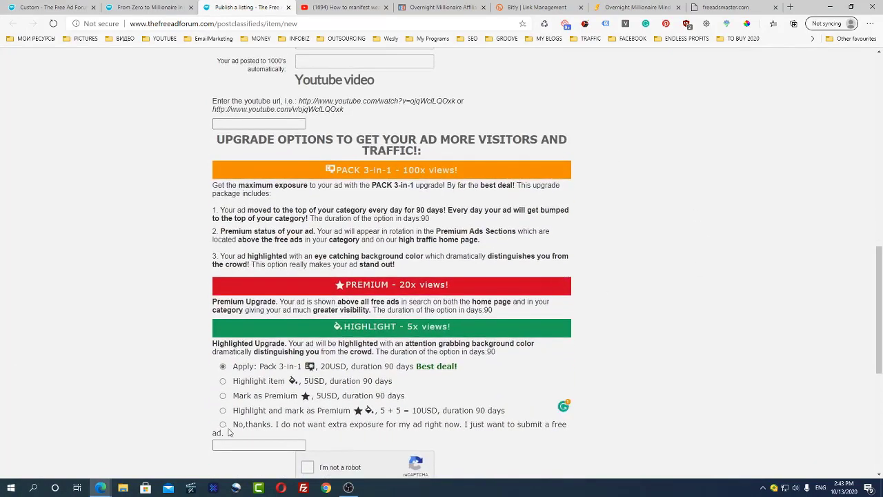
scroll(224, 430, down, 3)
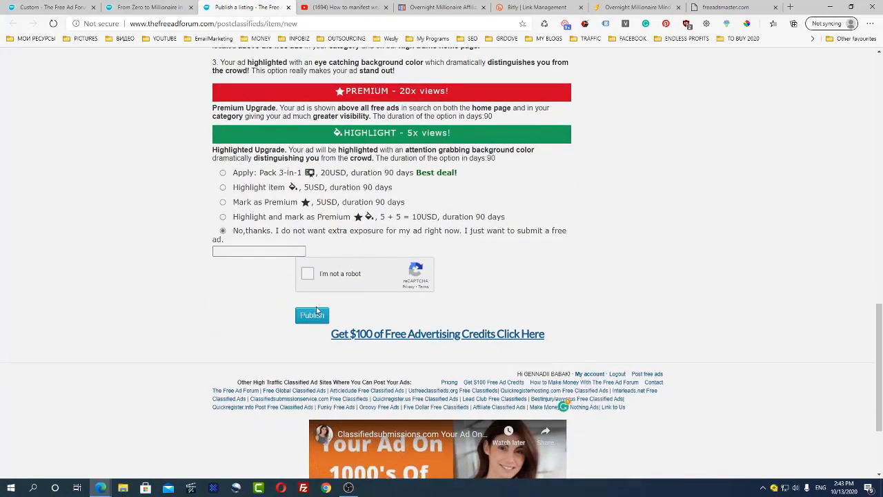
scroll(667, 268, up, 8)
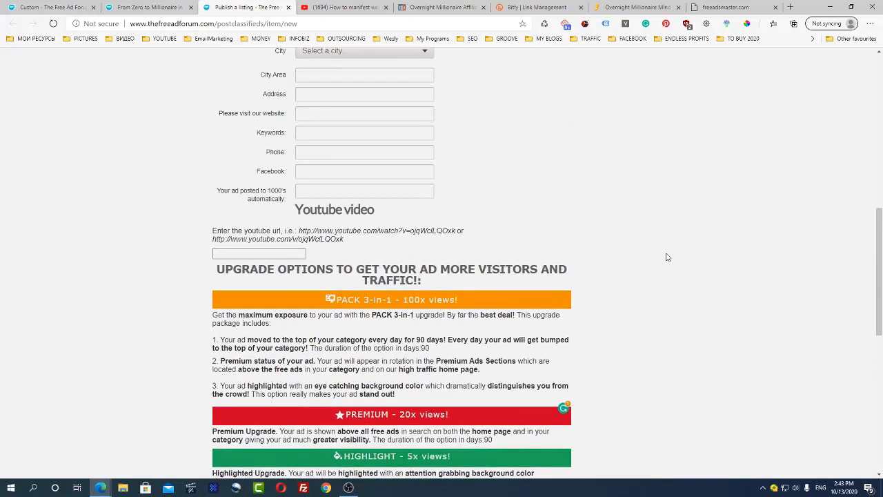
scroll(674, 255, up, 3)
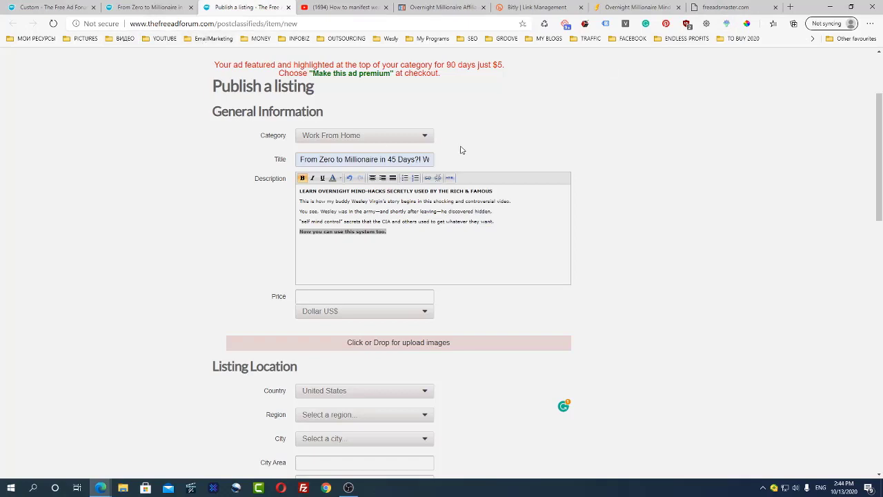
scroll(629, 169, up, 3)
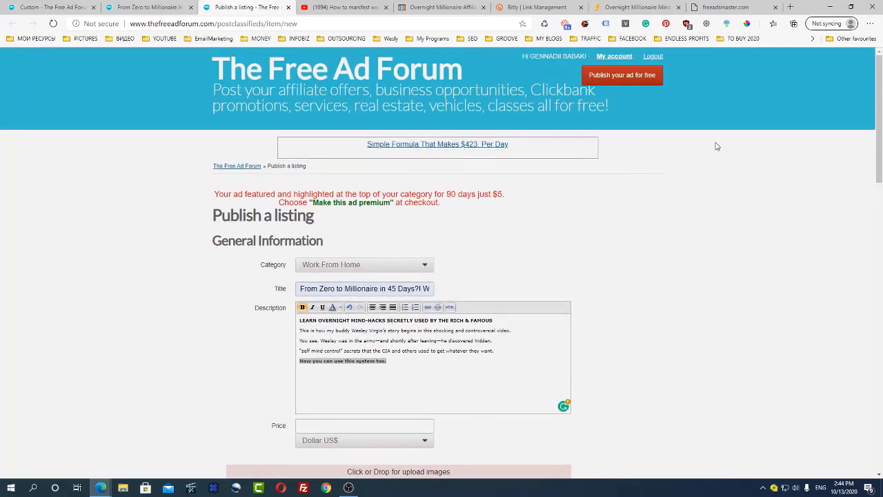